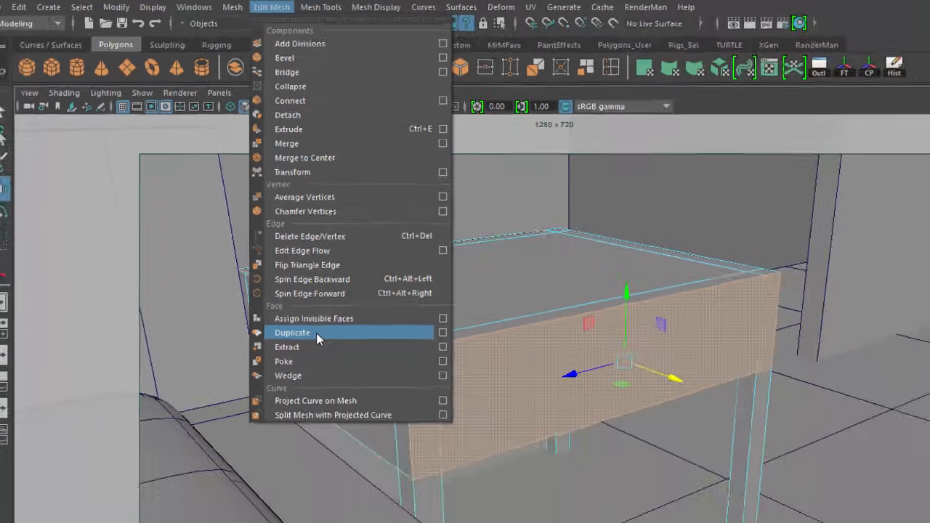
# Step: Duplicate the nightstand's selected front faces and offset the copy outward by a local Z of about 0.77
pyautogui.click(425, 469)
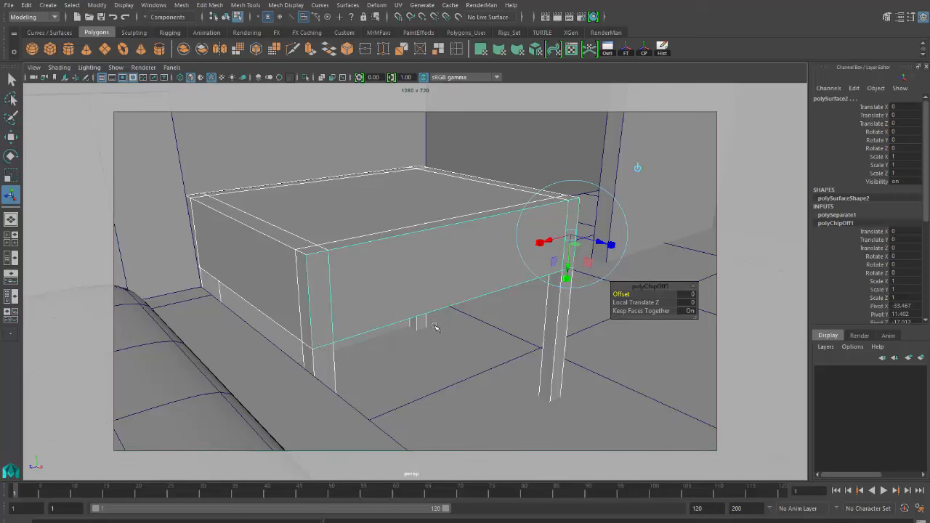
pyautogui.moveTo(600, 243); pyautogui.dragTo(610, 252)
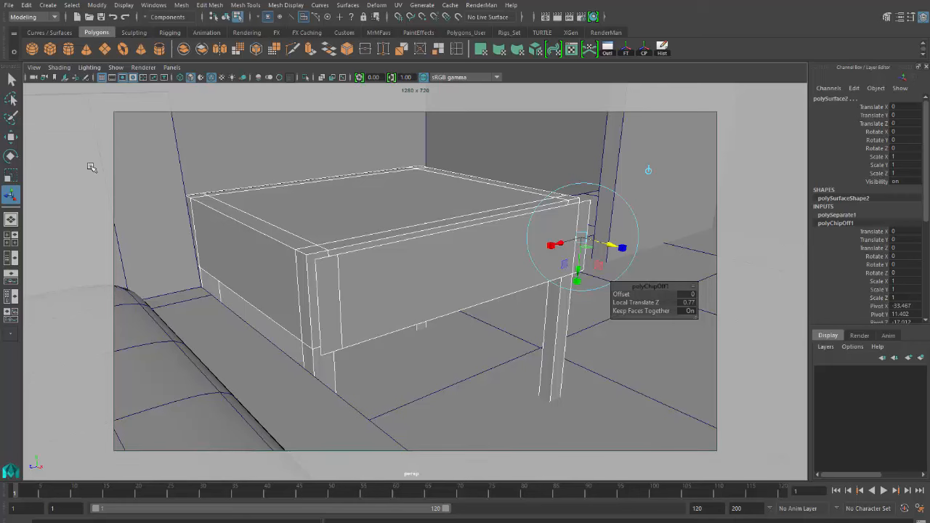
pyautogui.click(10, 137)
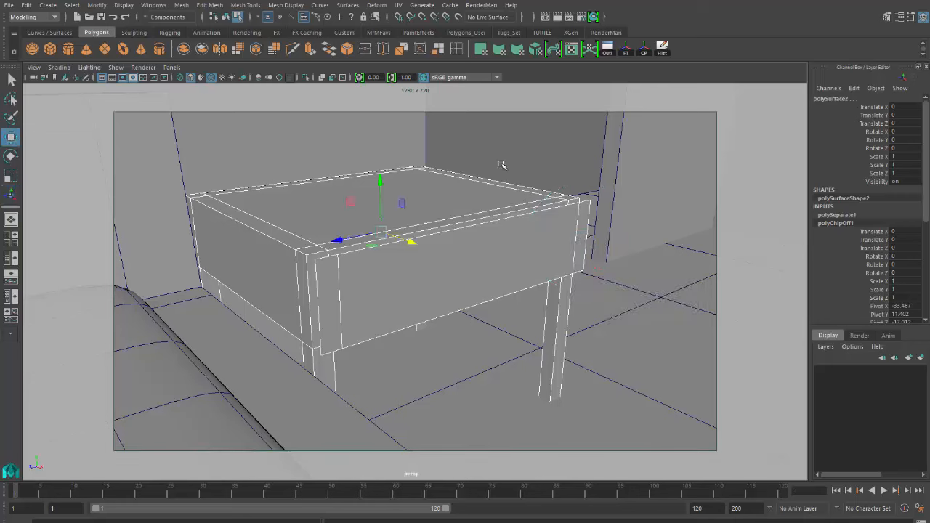
pyautogui.click(533, 146)
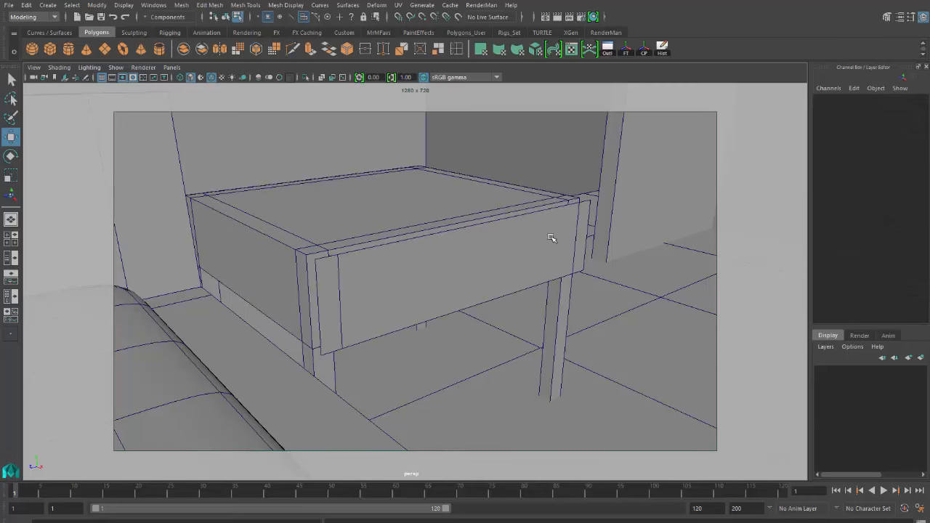
# Step: Switch back to object mode and select the duplicated front panel
pyautogui.click(416, 287)
pyautogui.moveTo(383, 291); pyautogui.dragTo(432, 223, button='right')
pyautogui.click(434, 303)
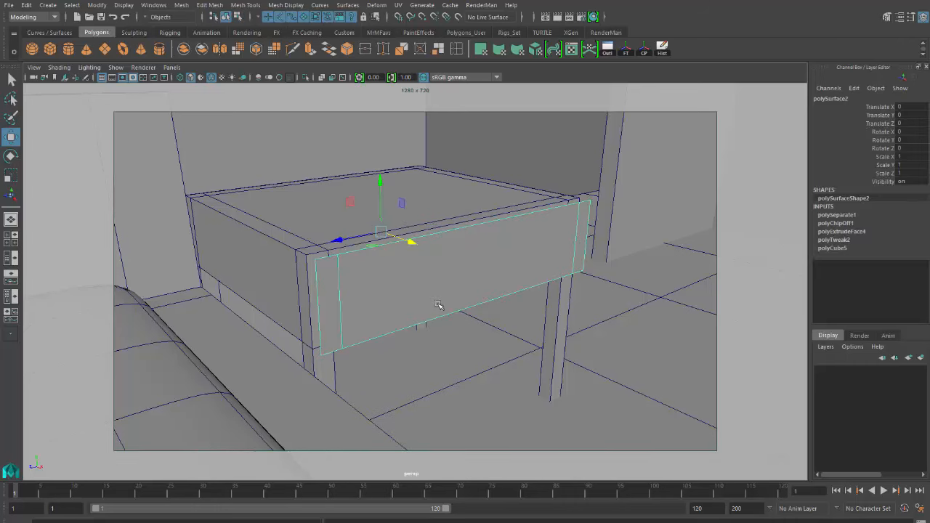
# Step: Try sliding the front panel outward along X, undo the move, and select the nightstand body
pyautogui.keyDown('alt'); pyautogui.moveTo(425, 326); pyautogui.dragTo(447, 322); pyautogui.keyUp('alt')
pyautogui.moveTo(419, 245); pyautogui.dragTo(452, 252)
pyautogui.hotkey('ctrl', 'z')
pyautogui.click(375, 302)
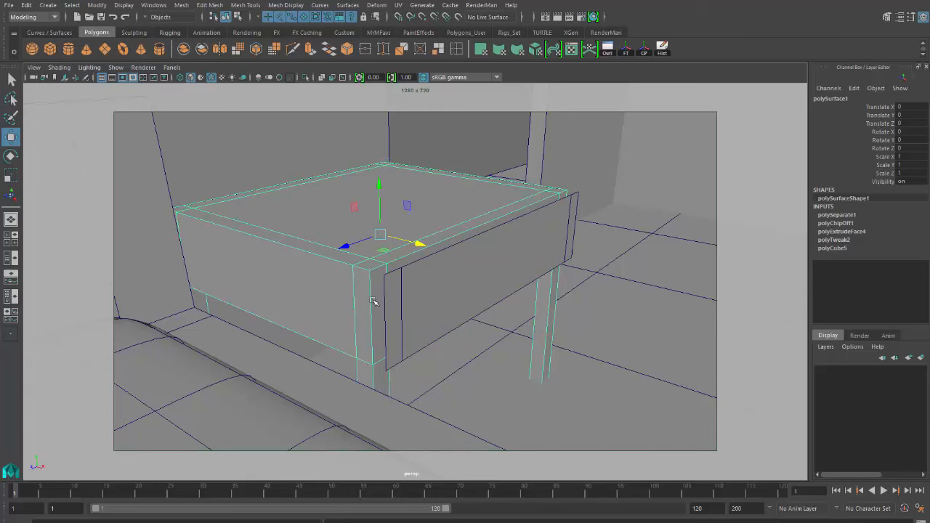
# Step: Select the front panel and slide it back and forth along X, ending at a translate X of about 0.161
pyautogui.click(460, 296)
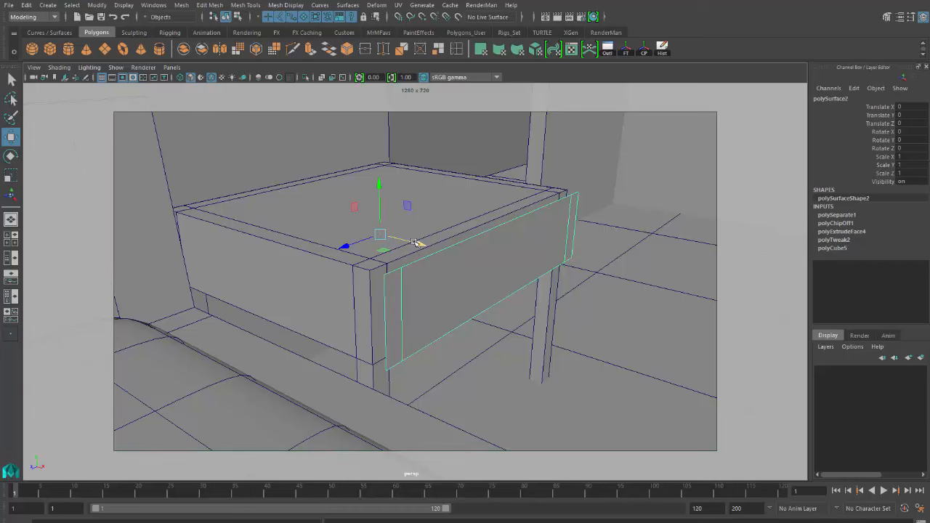
pyautogui.moveTo(415, 242); pyautogui.dragTo(454, 253)
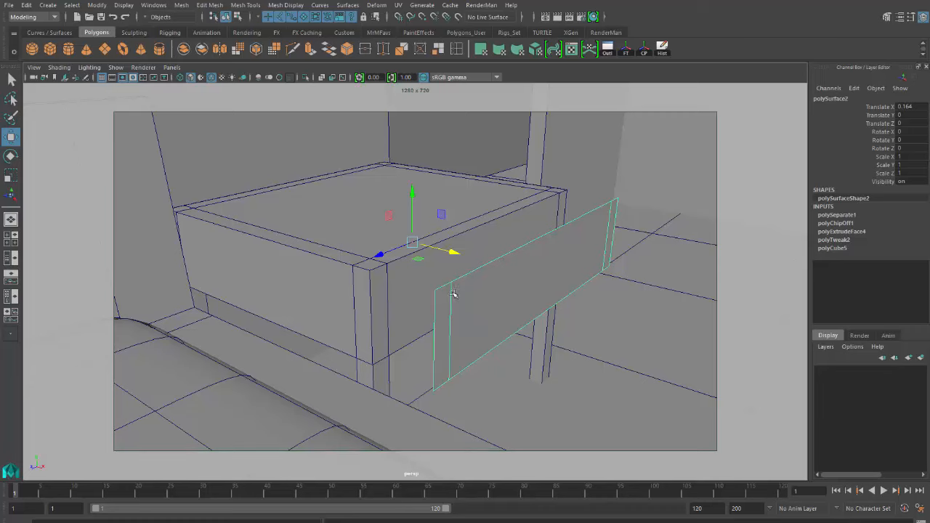
pyautogui.keyDown('alt'); pyautogui.moveTo(465, 302); pyautogui.dragTo(463, 303); pyautogui.keyUp('alt')
pyautogui.moveTo(457, 253); pyautogui.dragTo(414, 276)
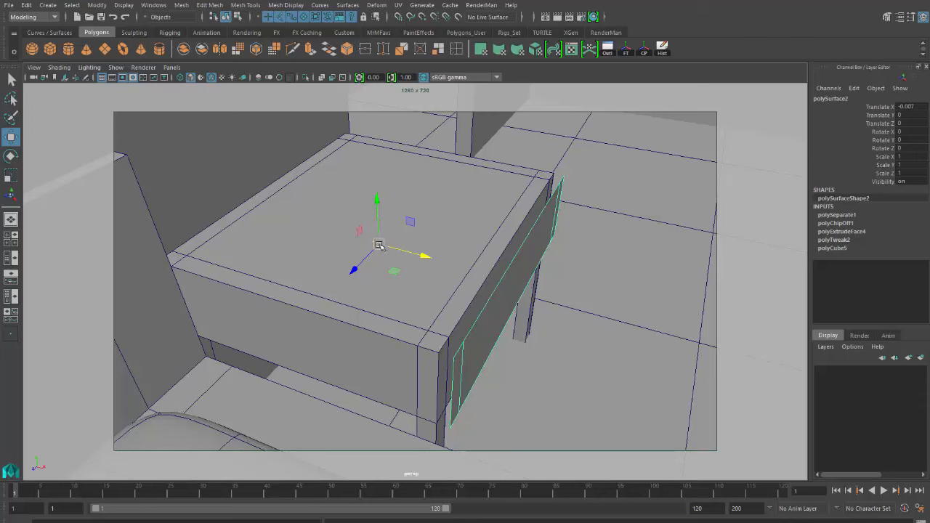
pyautogui.moveTo(425, 256)
pyautogui.mouseDown()
pyautogui.moveTo(465, 266)
pyautogui.moveTo(425, 253)
pyautogui.mouseUp()
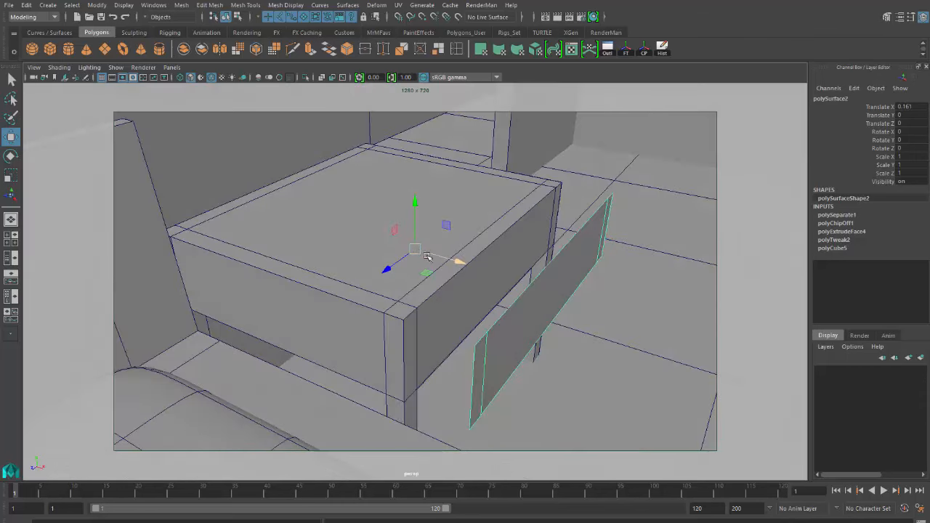
# Step: Reselect the front panel and slide it in front of the nightstand at a translate X of about 0.084
pyautogui.click(439, 317)
pyautogui.moveTo(446, 309)
pyautogui.keyDown('alt'); pyautogui.mouseDown()
pyautogui.moveTo(473, 305)
pyautogui.moveTo(459, 304)
pyautogui.mouseUp(); pyautogui.keyUp('alt')
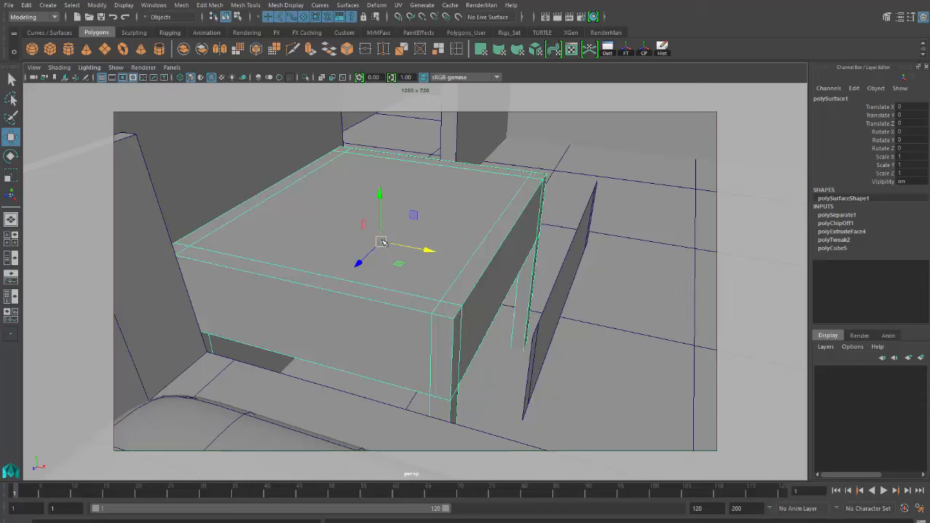
pyautogui.click(544, 288)
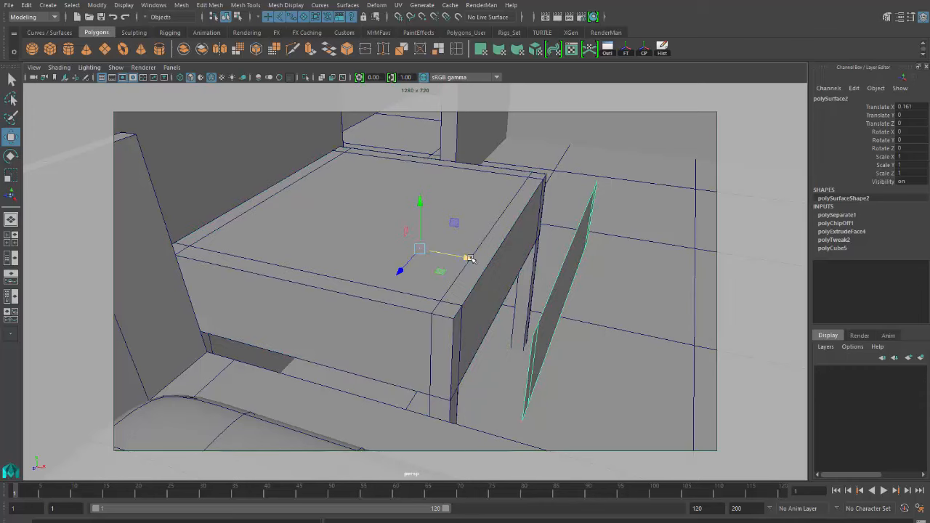
pyautogui.moveTo(468, 258); pyautogui.dragTo(419, 248)
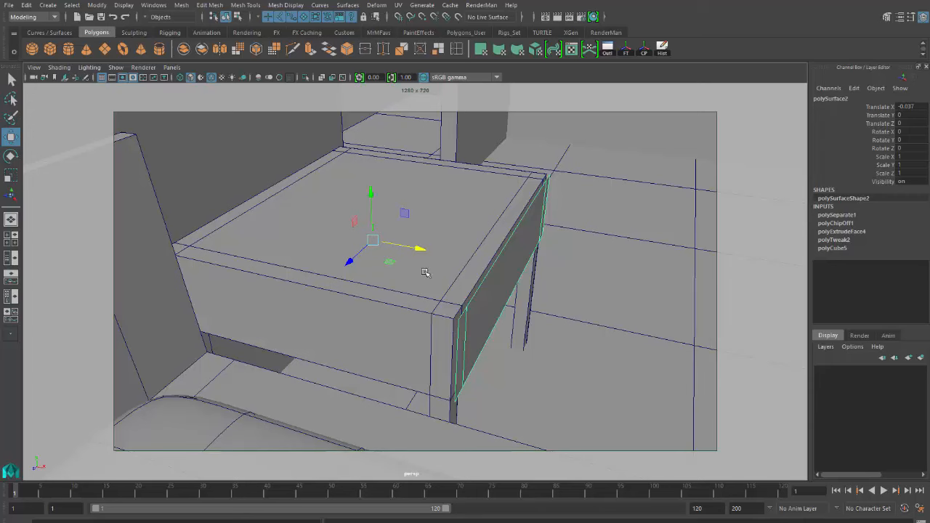
pyautogui.keyDown('alt'); pyautogui.moveTo(435, 285); pyautogui.dragTo(442, 252); pyautogui.keyUp('alt')
pyautogui.keyDown('alt'); pyautogui.moveTo(473, 286); pyautogui.dragTo(414, 250); pyautogui.keyUp('alt')
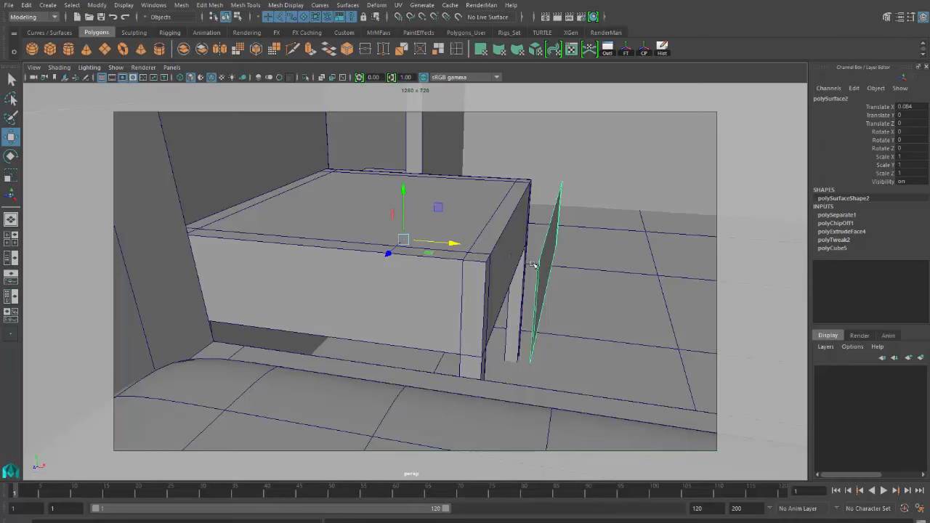
# Step: Center the front panel's pivot on its own geometry
pyautogui.moveTo(543, 259)
pyautogui.keyDown('alt'); pyautogui.mouseDown()
pyautogui.moveTo(521, 272)
pyautogui.moveTo(542, 271)
pyautogui.mouseUp(); pyautogui.keyUp('alt')
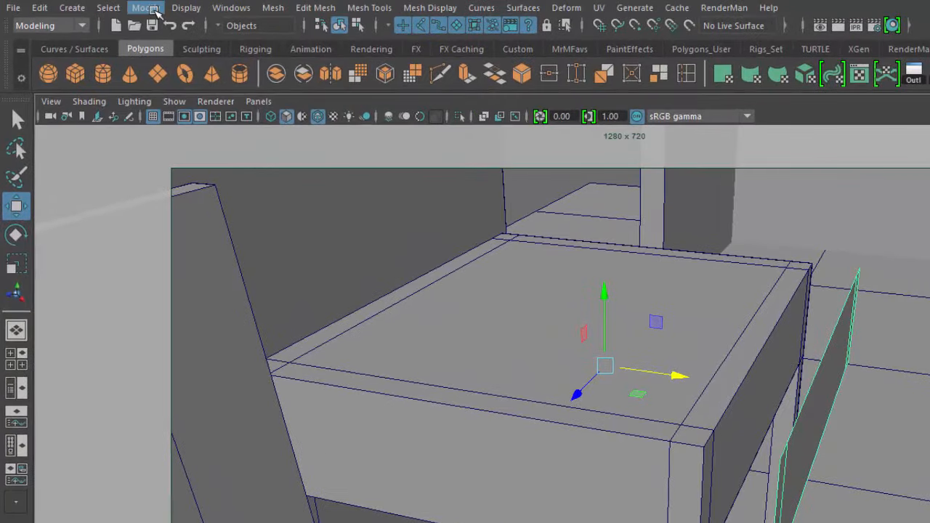
pyautogui.click(145, 8)
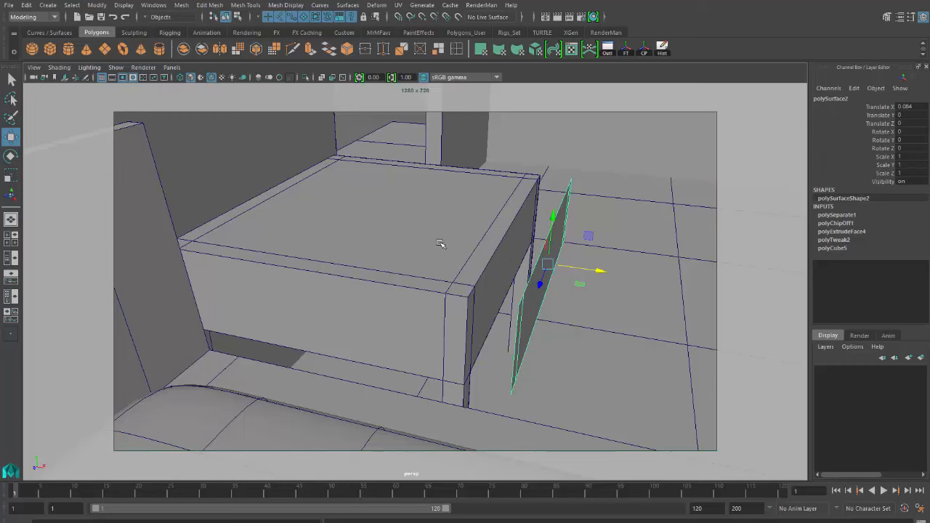
pyautogui.moveTo(571, 329)
pyautogui.keyDown('alt'); pyautogui.mouseDown()
pyautogui.moveTo(556, 380)
pyautogui.moveTo(556, 334)
pyautogui.moveTo(571, 330)
pyautogui.moveTo(571, 318)
pyautogui.mouseUp(); pyautogui.keyUp('alt')
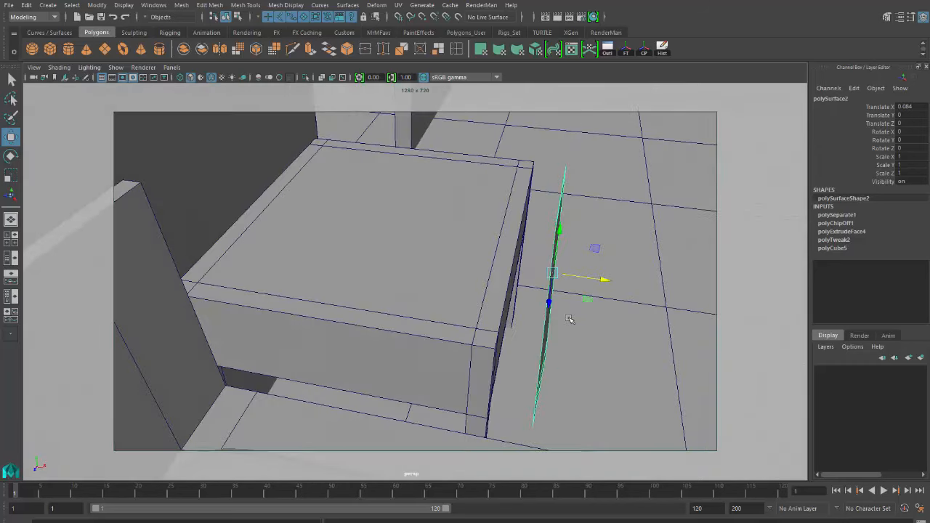
# Step: Slide the front panel to a translate X of about 0.054 and check the nightstand drawer in the reference photo
pyautogui.moveTo(602, 281)
pyautogui.mouseDown()
pyautogui.moveTo(628, 281)
pyautogui.moveTo(594, 285)
pyautogui.mouseUp()
pyautogui.keyDown('alt'); pyautogui.moveTo(594, 285); pyautogui.dragTo(569, 318); pyautogui.keyUp('alt')
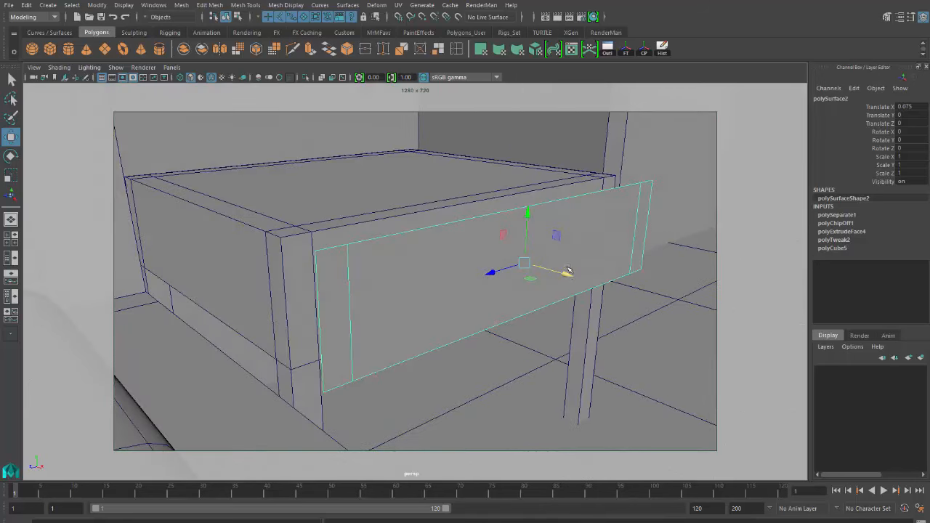
pyautogui.moveTo(567, 276)
pyautogui.mouseDown()
pyautogui.moveTo(557, 270)
pyautogui.moveTo(545, 318)
pyautogui.moveTo(533, 322)
pyautogui.moveTo(573, 278)
pyautogui.mouseUp()
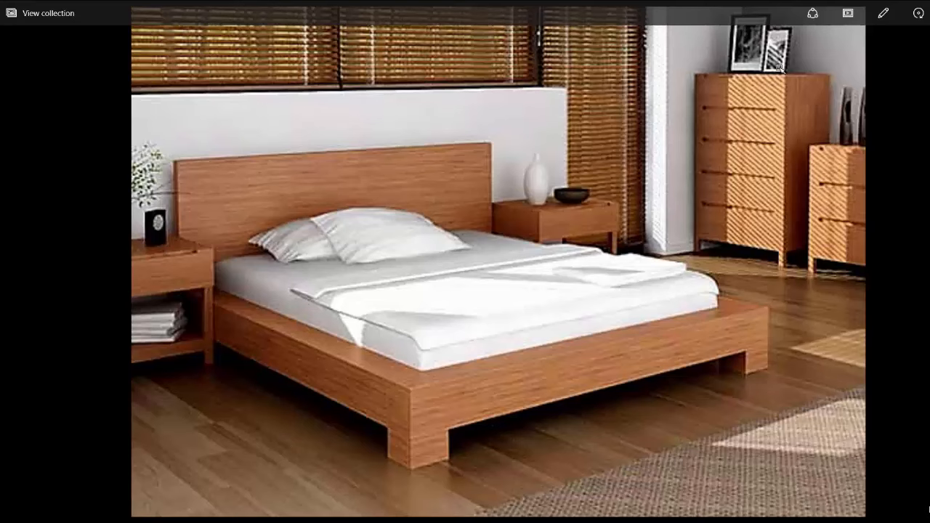
pyautogui.click(913, 12)
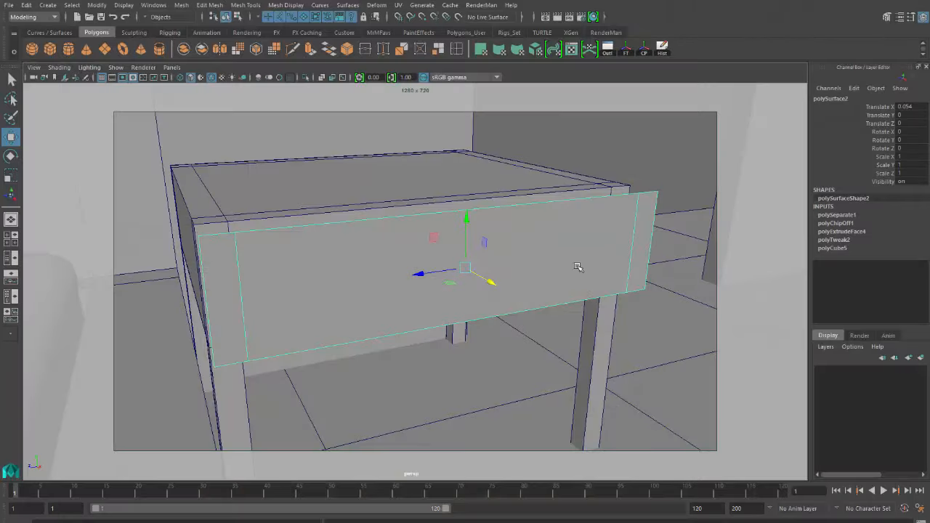
# Step: Try a horizontal and a vertical edge loop on the front panel, undo both, and insert a horizontal loop near its upper edge
pyautogui.keyDown('alt'); pyautogui.moveTo(521, 273); pyautogui.dragTo(518, 268); pyautogui.keyUp('alt')
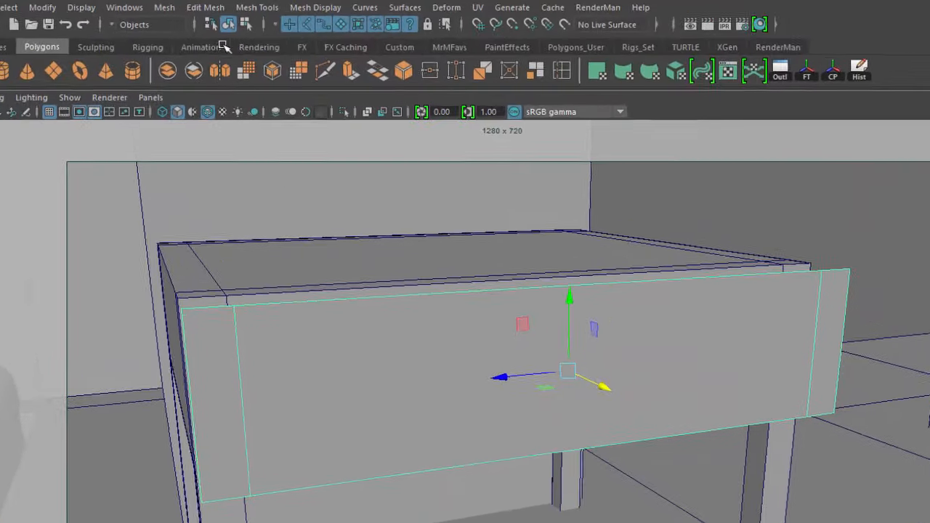
pyautogui.click(270, 9)
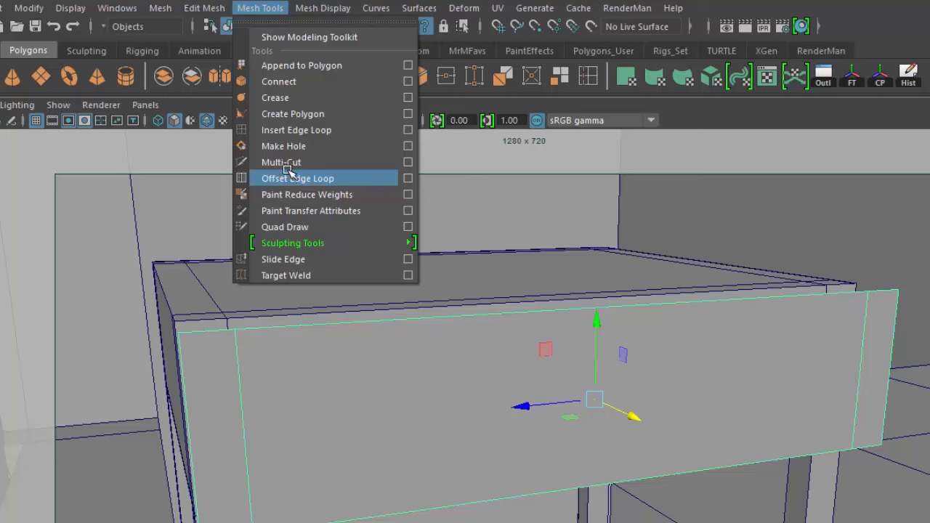
pyautogui.click(332, 130)
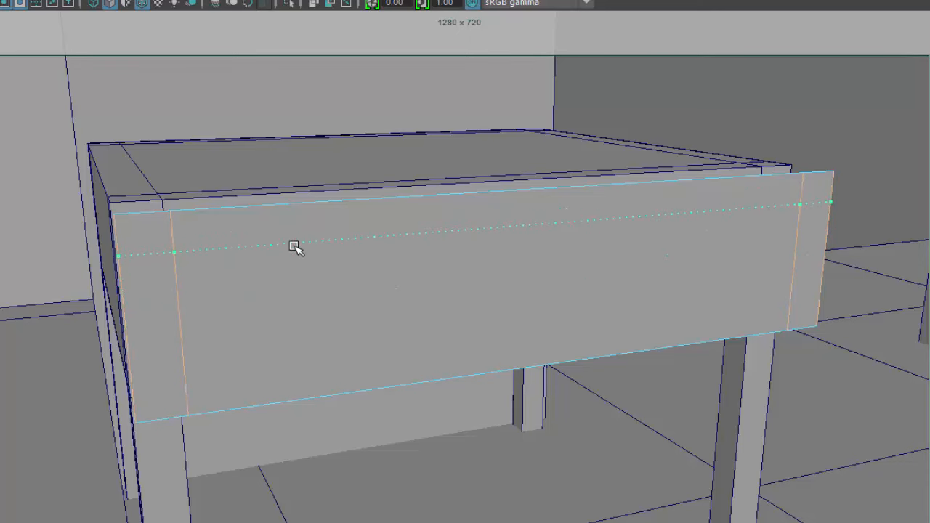
pyautogui.click(174, 241)
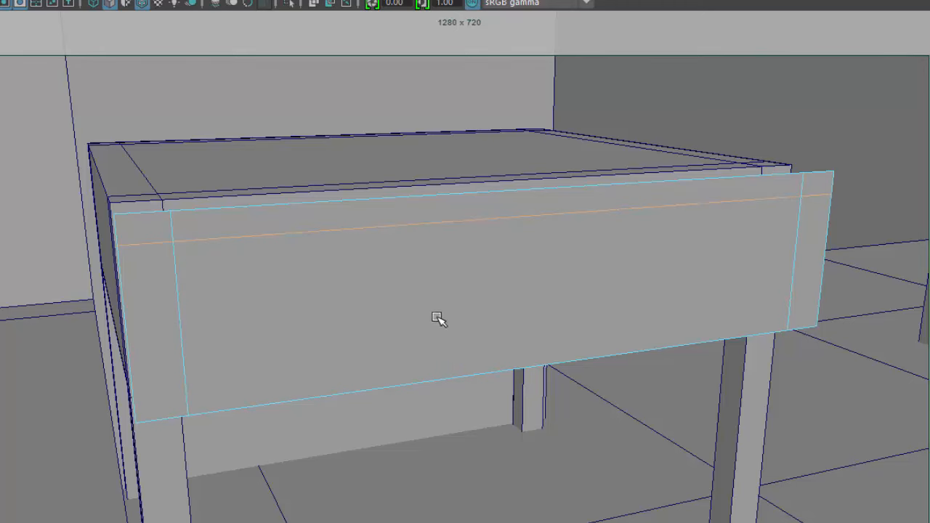
pyautogui.hotkey('ctrl', 'z')
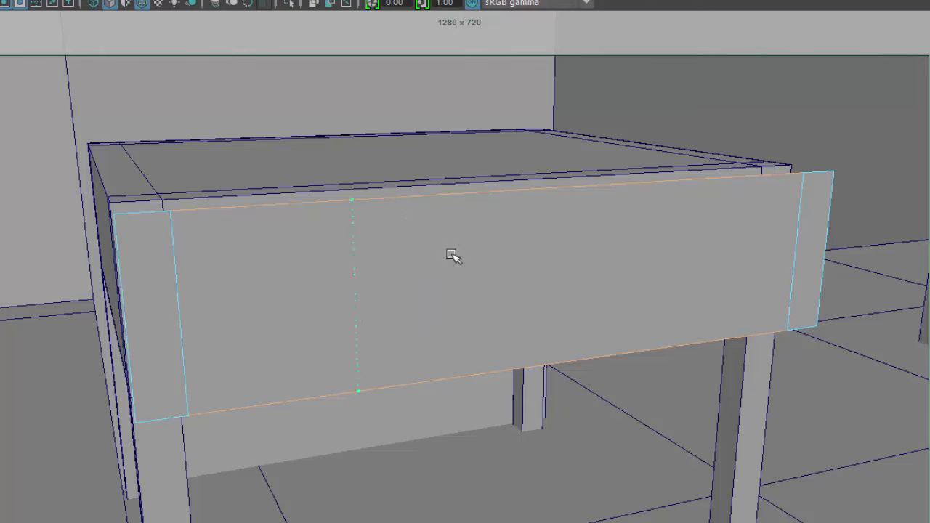
pyautogui.click(504, 307)
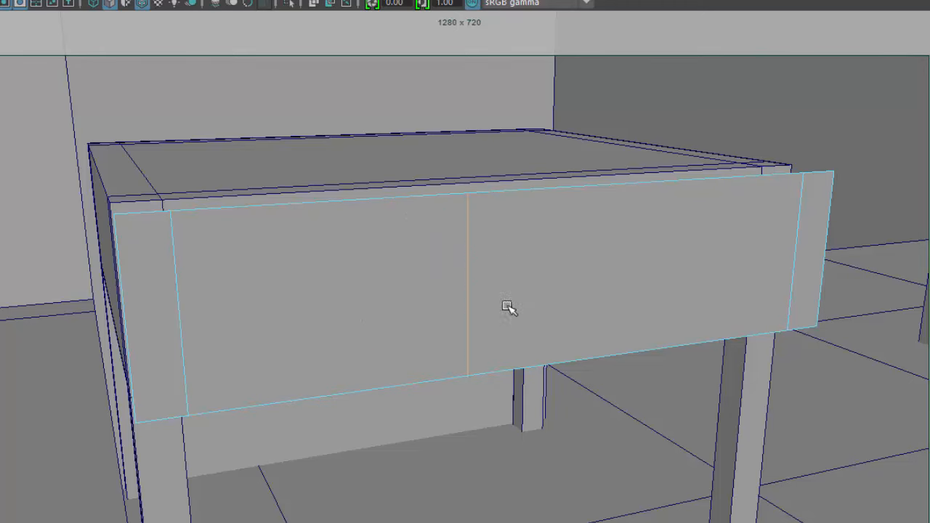
pyautogui.hotkey('ctrl', 'z')
pyautogui.click(187, 242)
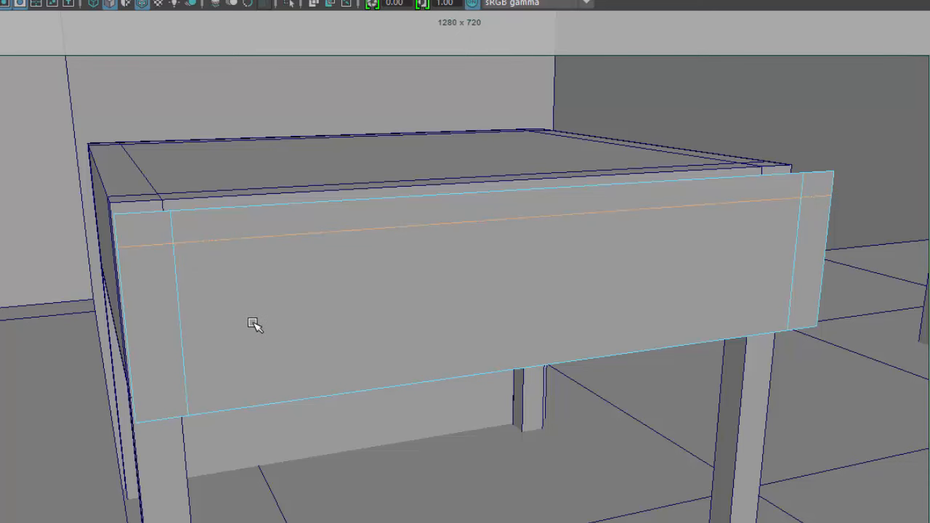
pyautogui.press('w')
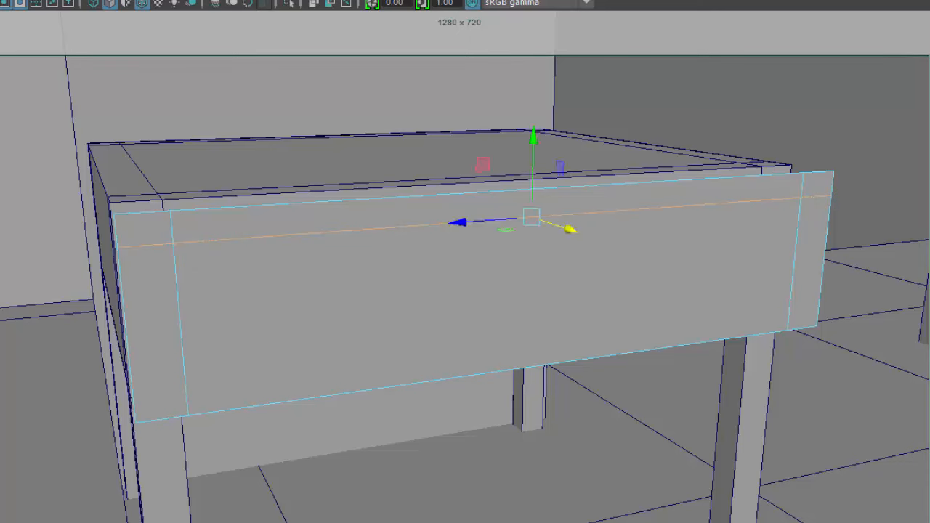
# Step: Delete the long middle face above the new edge loop on the front panel, keeping both corner faces
pyautogui.keyDown('alt'); pyautogui.moveTo(394, 268); pyautogui.dragTo(393, 316); pyautogui.keyUp('alt')
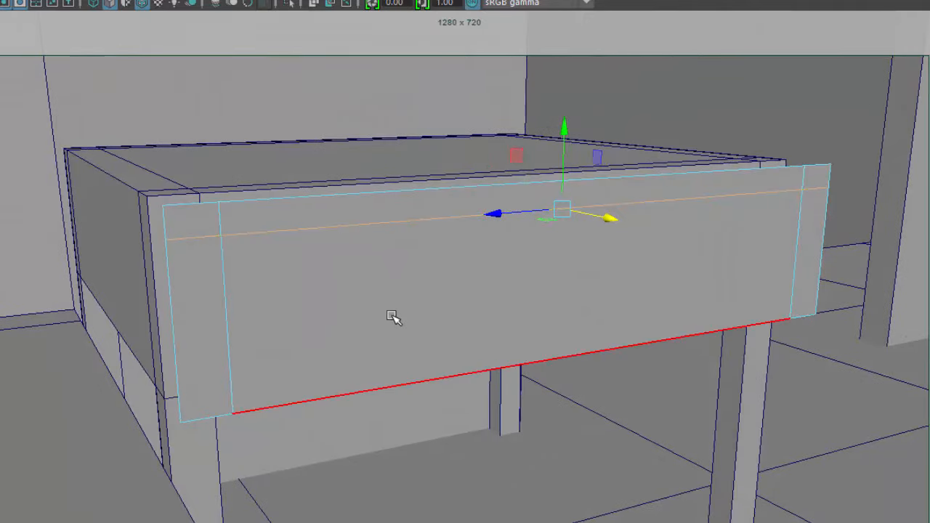
pyautogui.rightClick(348, 270)
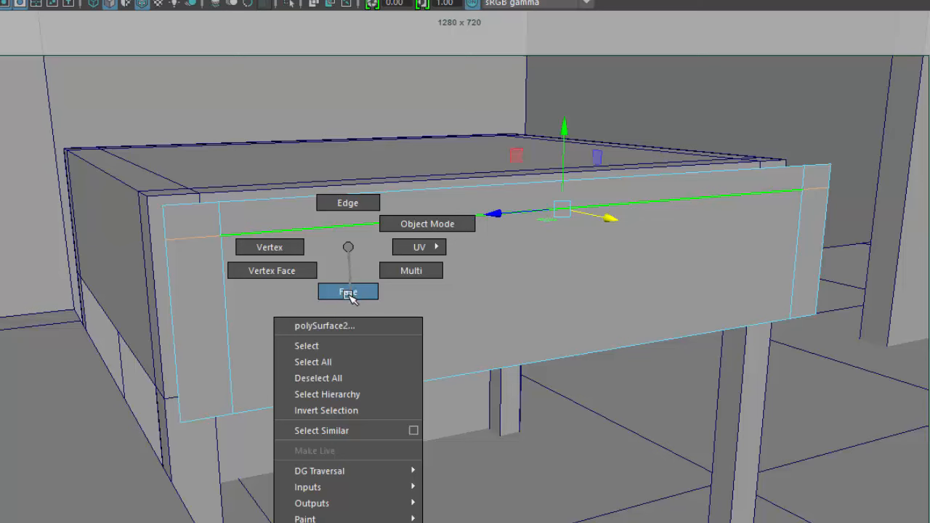
pyautogui.click(349, 292)
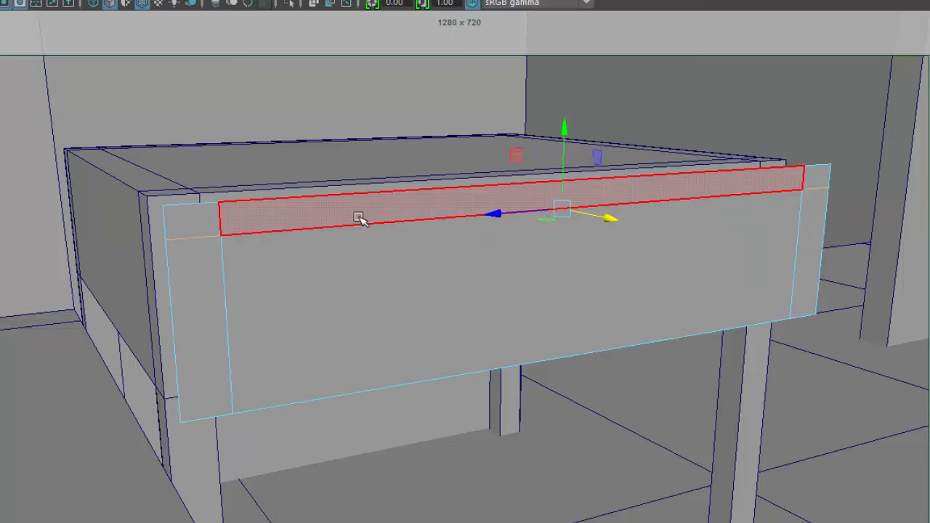
pyautogui.click(358, 218)
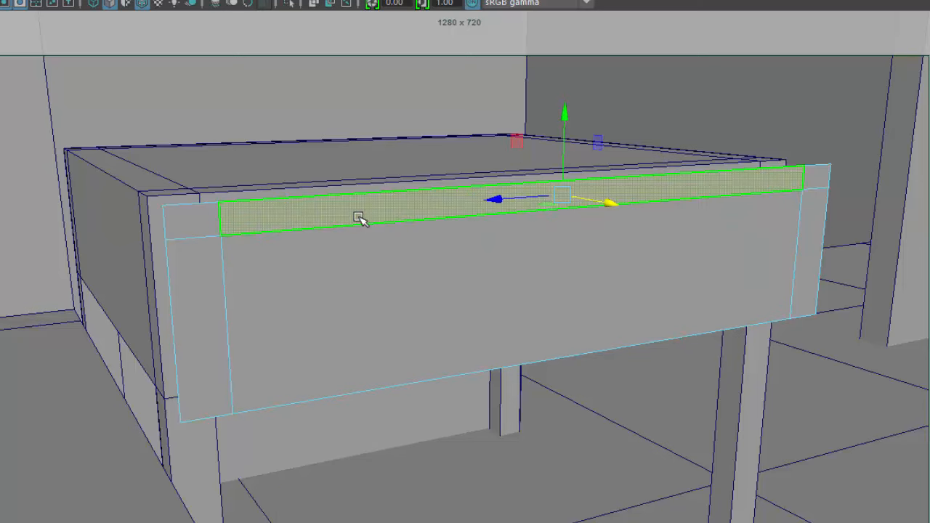
pyautogui.press('Delete')
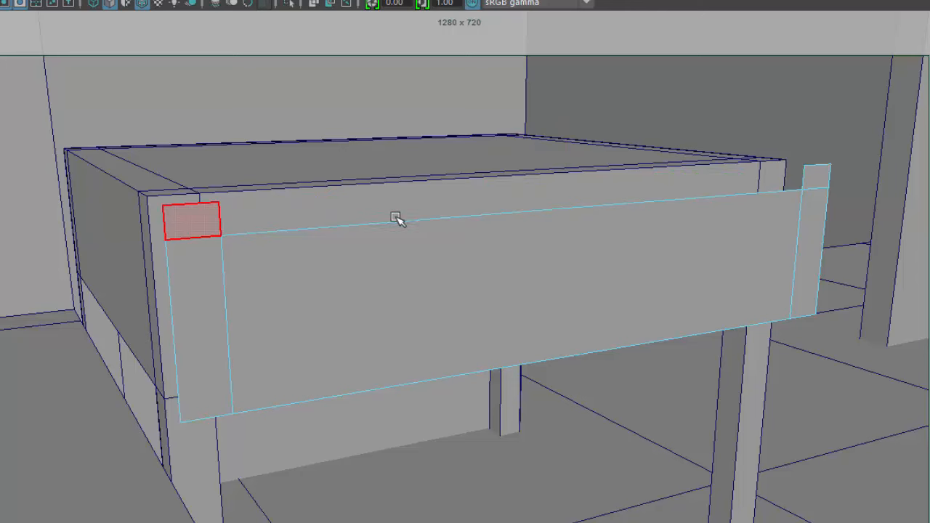
# Step: Return to object mode and select the whole notched front panel
pyautogui.moveTo(437, 247); pyautogui.dragTo(517, 224, button='right')
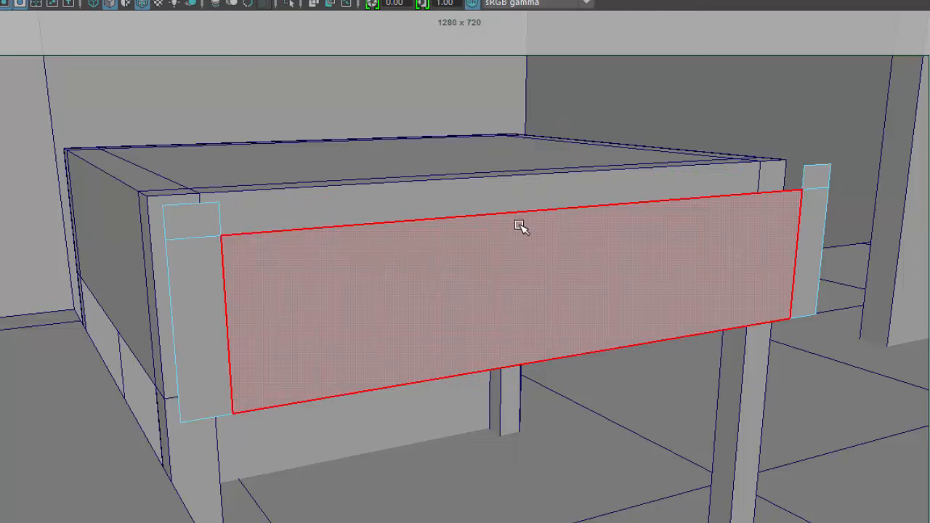
pyautogui.click(465, 320)
pyautogui.keyDown('alt'); pyautogui.moveTo(322, 338); pyautogui.dragTo(531, 347); pyautogui.keyUp('alt')
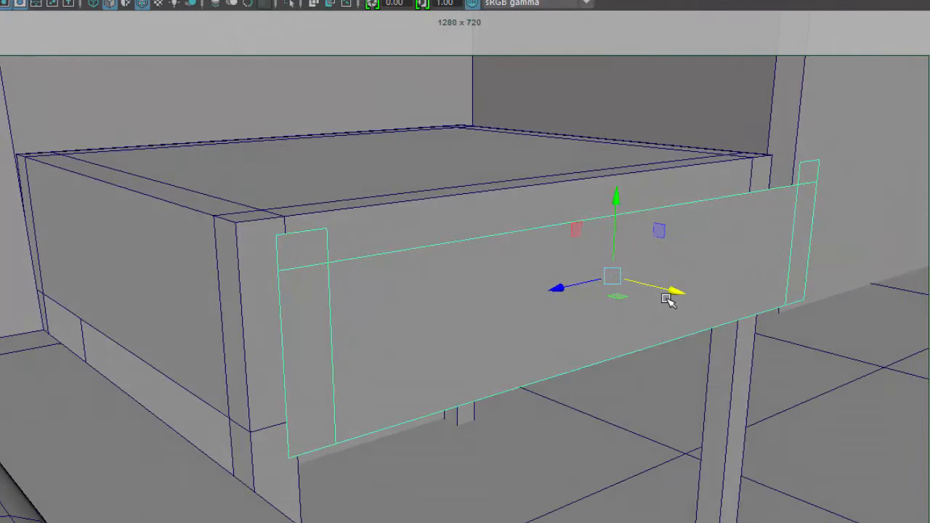
# Step: Slide the notched front panel back against the drawer to a translate X of about -0.025 and select all its faces
pyautogui.moveTo(668, 297); pyautogui.dragTo(613, 304)
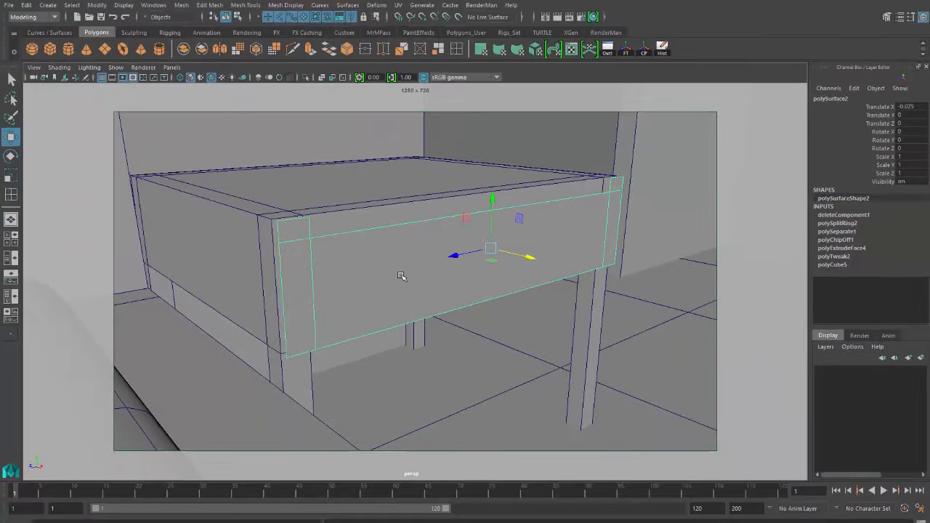
pyautogui.keyDown('alt'); pyautogui.moveTo(402, 276); pyautogui.dragTo(411, 289); pyautogui.keyUp('alt')
pyautogui.rightClick(417, 275)
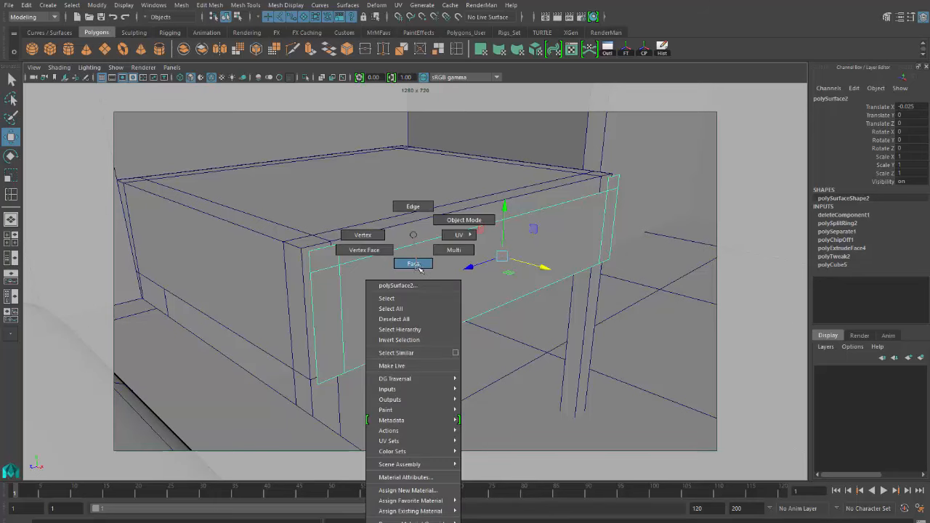
pyautogui.click(413, 264)
pyautogui.click(327, 262)
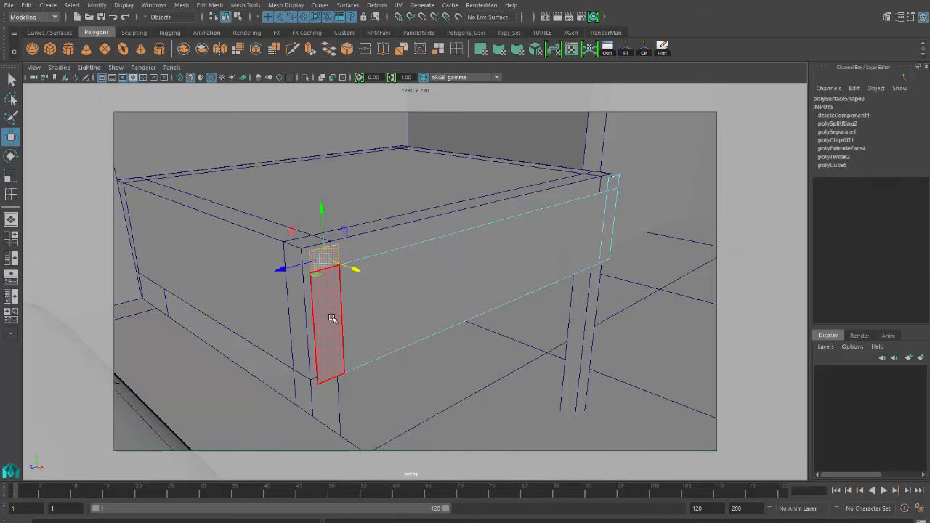
pyautogui.keyDown('shift'); pyautogui.click(328, 315); pyautogui.keyUp('shift')
pyautogui.keyDown('shift'); pyautogui.click(396, 310); pyautogui.keyUp('shift')
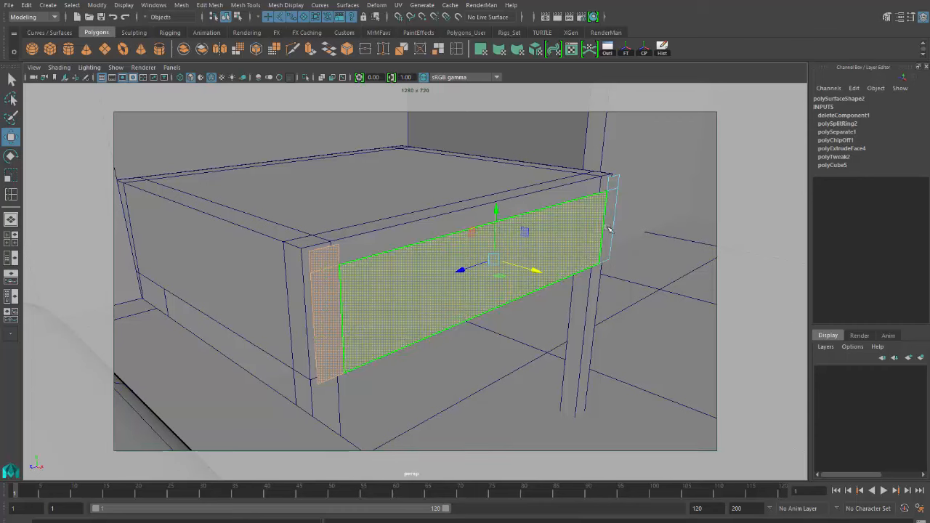
pyautogui.keyDown('shift'); pyautogui.click(611, 186); pyautogui.keyUp('shift')
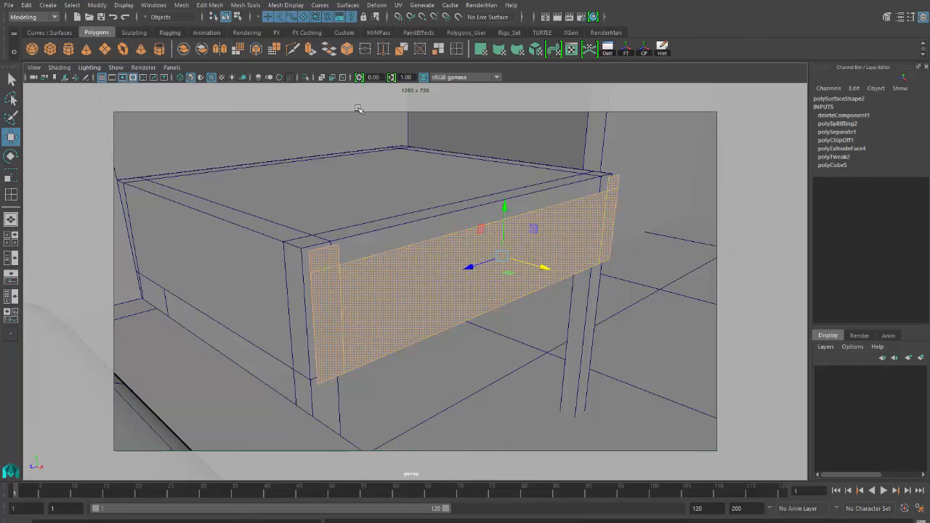
# Step: Extrude the front panel's faces outward with a local translate Z of about 0.619 and return to object mode
pyautogui.click(310, 48)
pyautogui.keyDown('alt'); pyautogui.moveTo(392, 291); pyautogui.dragTo(415, 288); pyautogui.keyUp('alt')
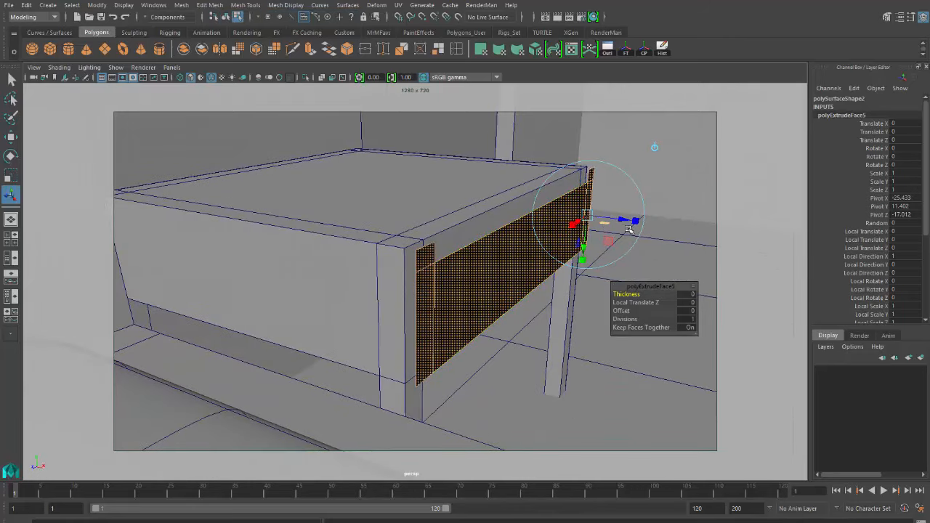
pyautogui.moveTo(623, 222); pyautogui.dragTo(636, 225)
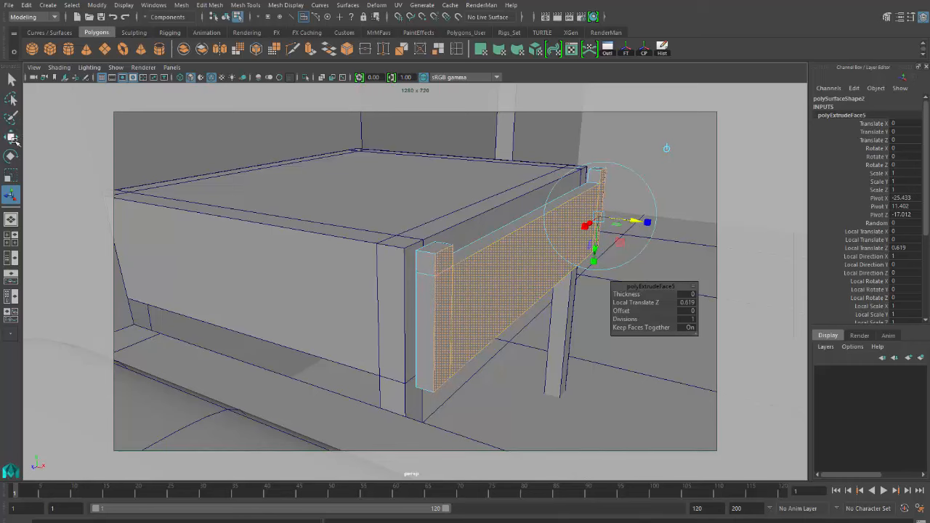
pyautogui.click(12, 138)
pyautogui.keyDown('alt'); pyautogui.moveTo(483, 290); pyautogui.dragTo(465, 247); pyautogui.keyUp('alt')
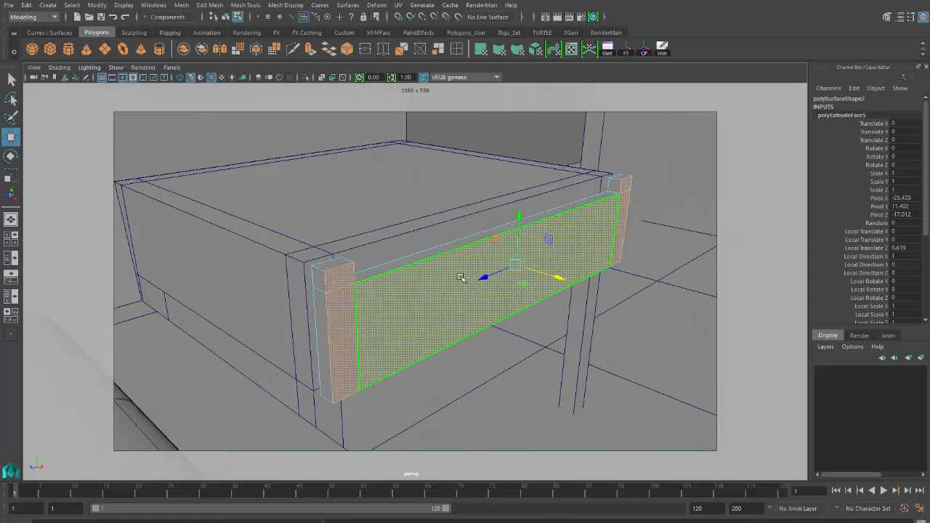
pyautogui.moveTo(459, 235); pyautogui.dragTo(518, 221, button='right')
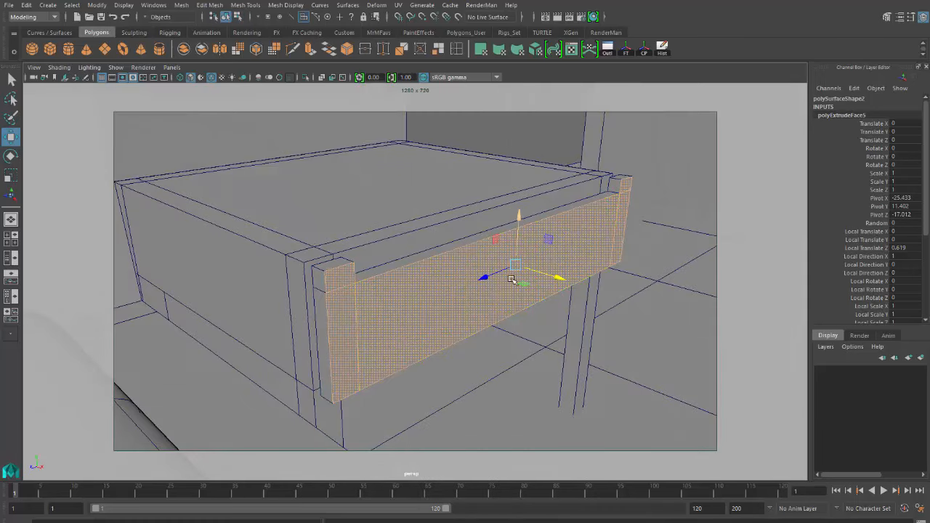
# Step: Slide the thickened front panel closer against the drawer body, to a translate X of about -0.049
pyautogui.keyDown('alt'); pyautogui.moveTo(472, 330); pyautogui.dragTo(577, 297); pyautogui.keyUp('alt')
pyautogui.keyDown('alt'); pyautogui.moveTo(518, 336); pyautogui.dragTo(473, 322); pyautogui.keyUp('alt')
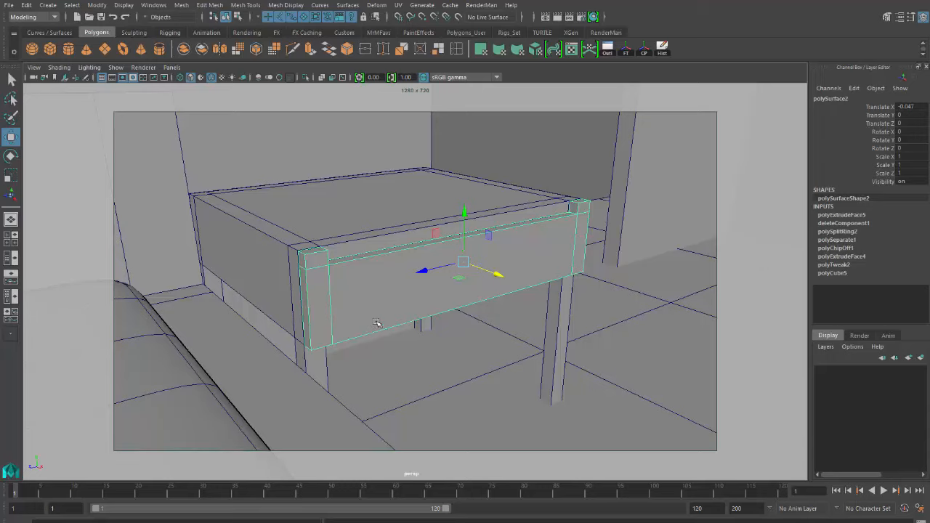
pyautogui.keyDown('alt'); pyautogui.moveTo(376, 321); pyautogui.dragTo(421, 321); pyautogui.keyUp('alt')
pyautogui.scroll(5, 531, 349)
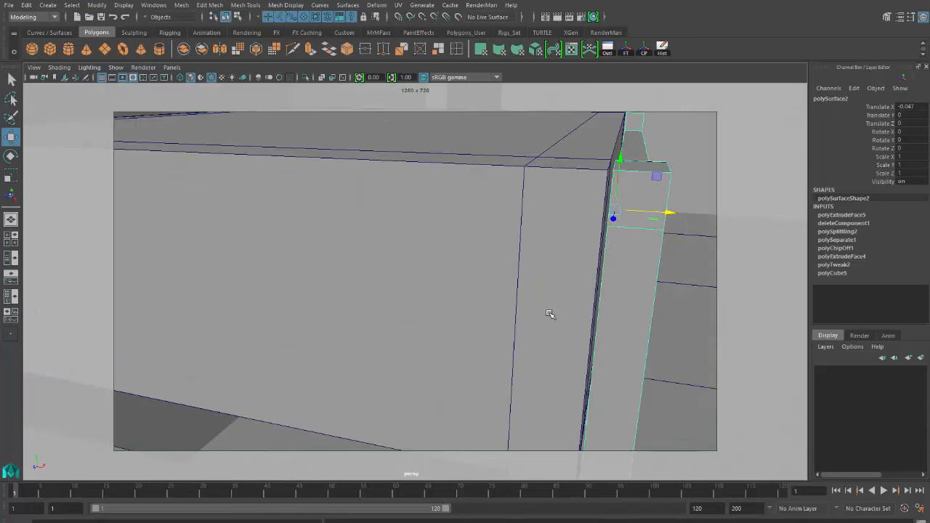
pyautogui.keyDown('alt'); pyautogui.moveTo(550, 313); pyautogui.dragTo(517, 322); pyautogui.keyUp('alt')
pyautogui.moveTo(626, 223)
pyautogui.mouseDown()
pyautogui.moveTo(637, 223)
pyautogui.moveTo(623, 230)
pyautogui.mouseUp()
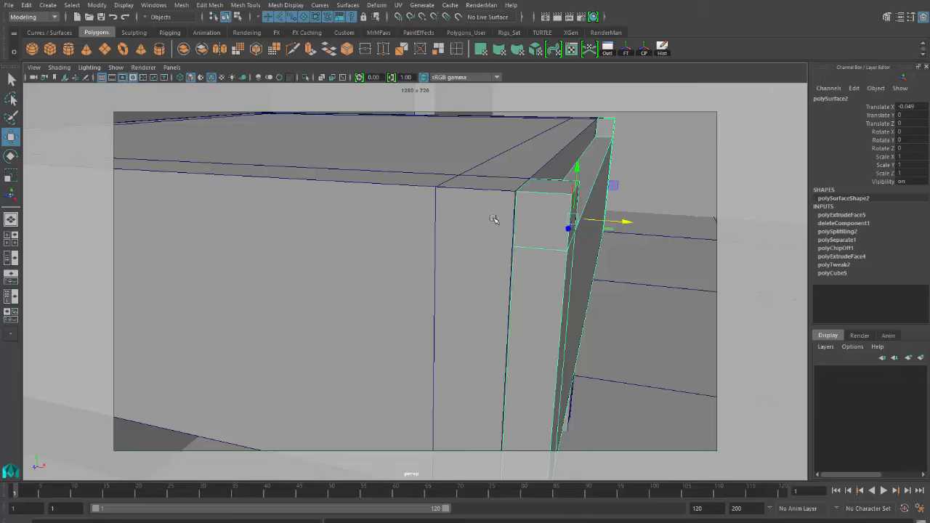
# Step: Examine the seam between front panel and drawer body up close, deselect the panel, and check the handle recess from several angles
pyautogui.scroll(2, 513, 224)
pyautogui.scroll(-1, 575, 235)
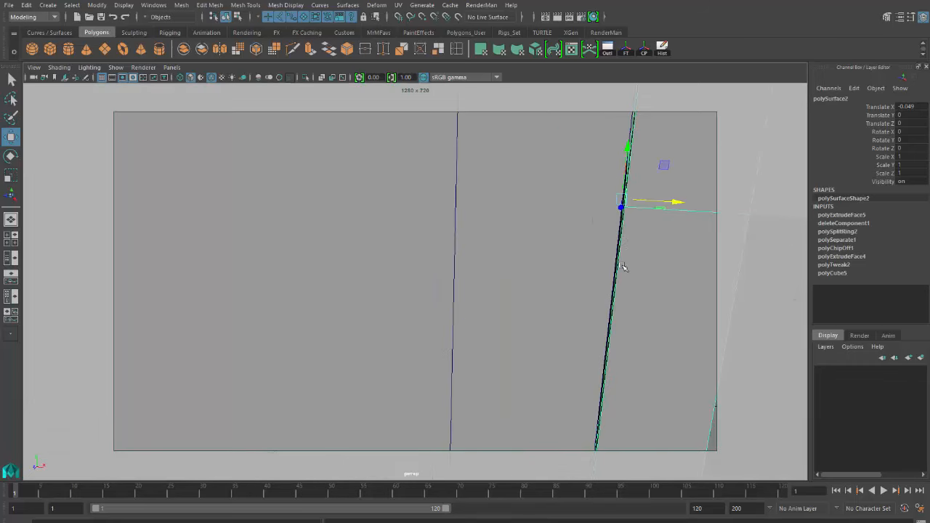
pyautogui.keyDown('alt'); pyautogui.moveTo(623, 268); pyautogui.dragTo(570, 253); pyautogui.keyUp('alt')
pyautogui.keyDown('alt'); pyautogui.moveTo(547, 287); pyautogui.dragTo(423, 289); pyautogui.keyUp('alt')
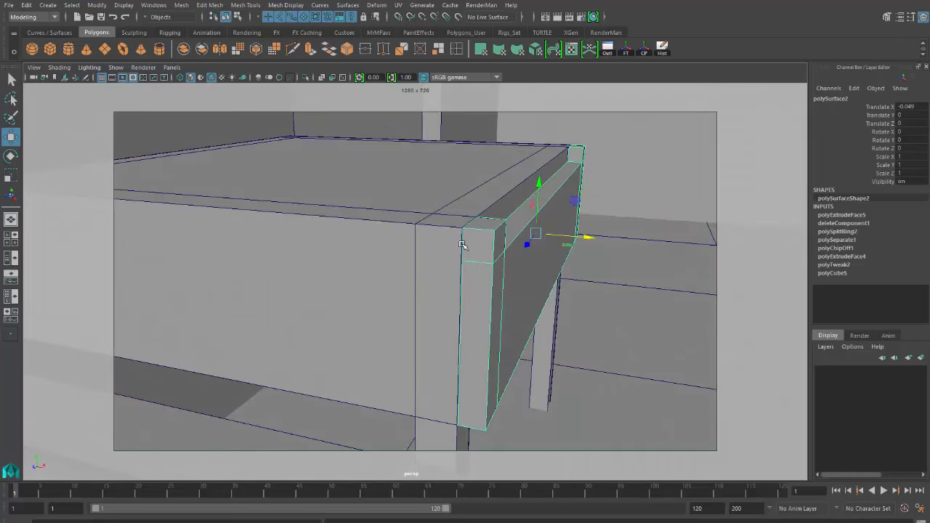
pyautogui.keyDown('alt'); pyautogui.moveTo(452, 260); pyautogui.dragTo(479, 261, button='right'); pyautogui.keyUp('alt')
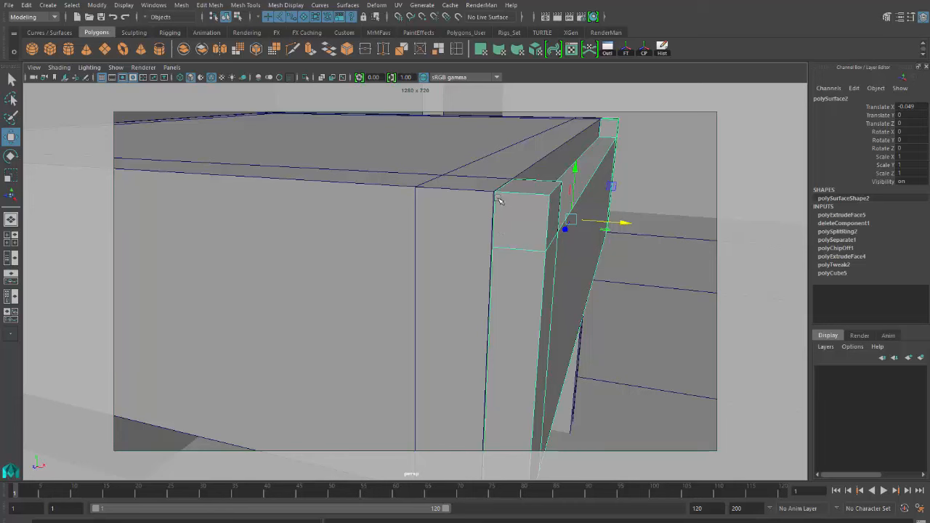
pyautogui.keyDown('alt'); pyautogui.moveTo(536, 300); pyautogui.dragTo(384, 269); pyautogui.keyUp('alt')
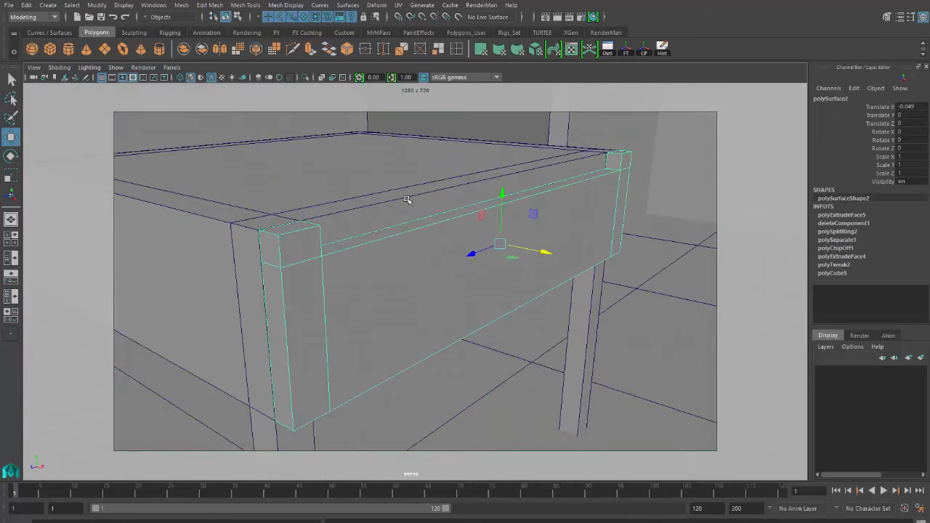
pyautogui.keyDown('alt'); pyautogui.moveTo(382, 305); pyautogui.dragTo(564, 255); pyautogui.keyUp('alt')
pyautogui.click(586, 145)
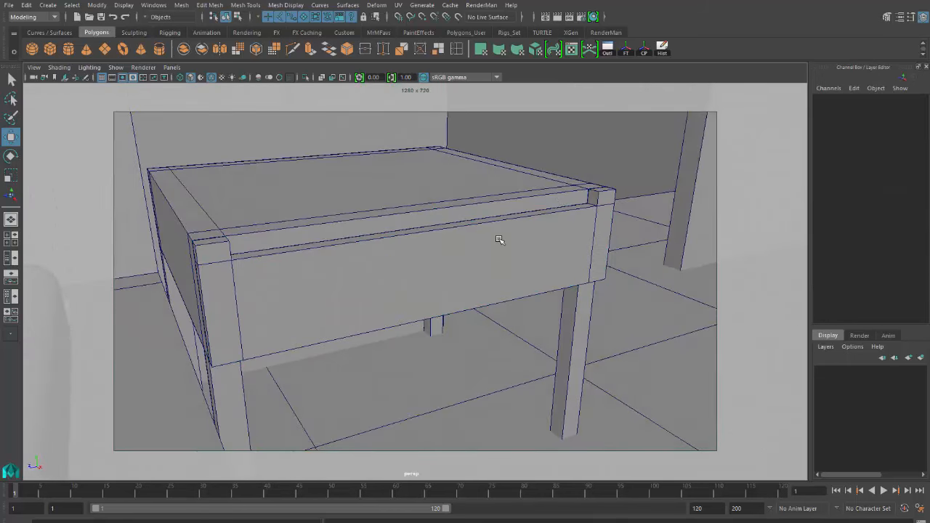
pyautogui.scroll(-2, 499, 240)
pyautogui.keyDown('alt'); pyautogui.moveTo(448, 267); pyautogui.dragTo(409, 289); pyautogui.keyUp('alt')
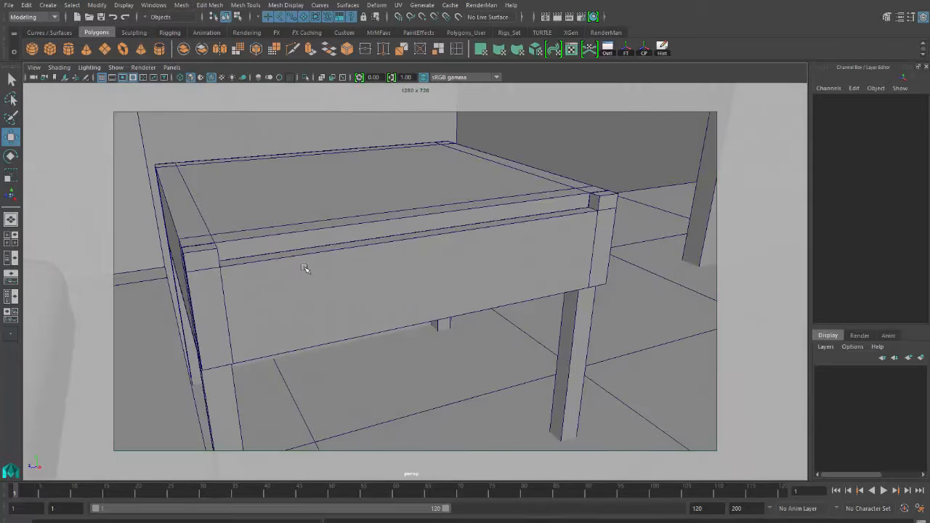
pyautogui.keyDown('alt'); pyautogui.moveTo(306, 268); pyautogui.dragTo(440, 308); pyautogui.keyUp('alt')
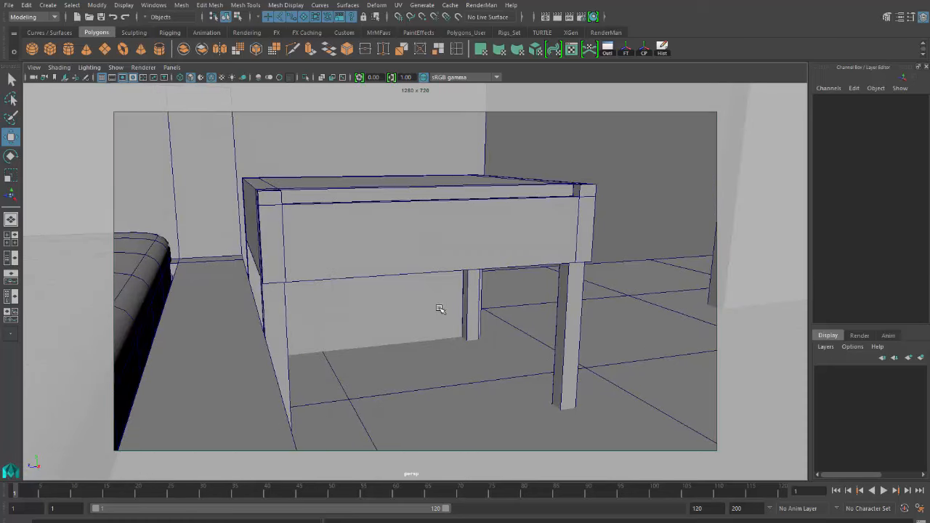